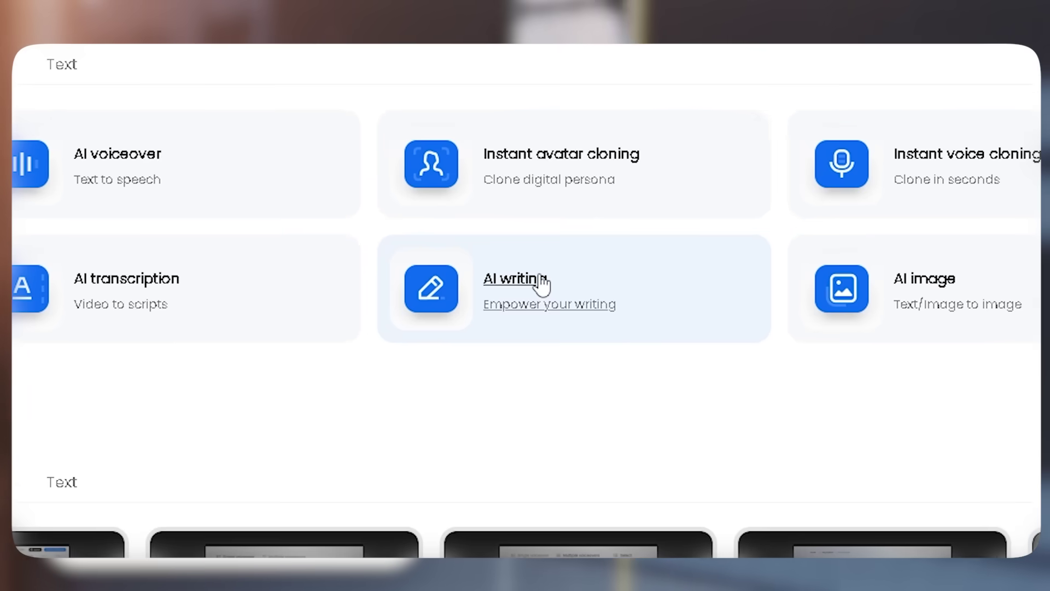
Step: Have AI writing generate a YouTube video script on 'Major factors for a video to go viral' and keep it
click(541, 281)
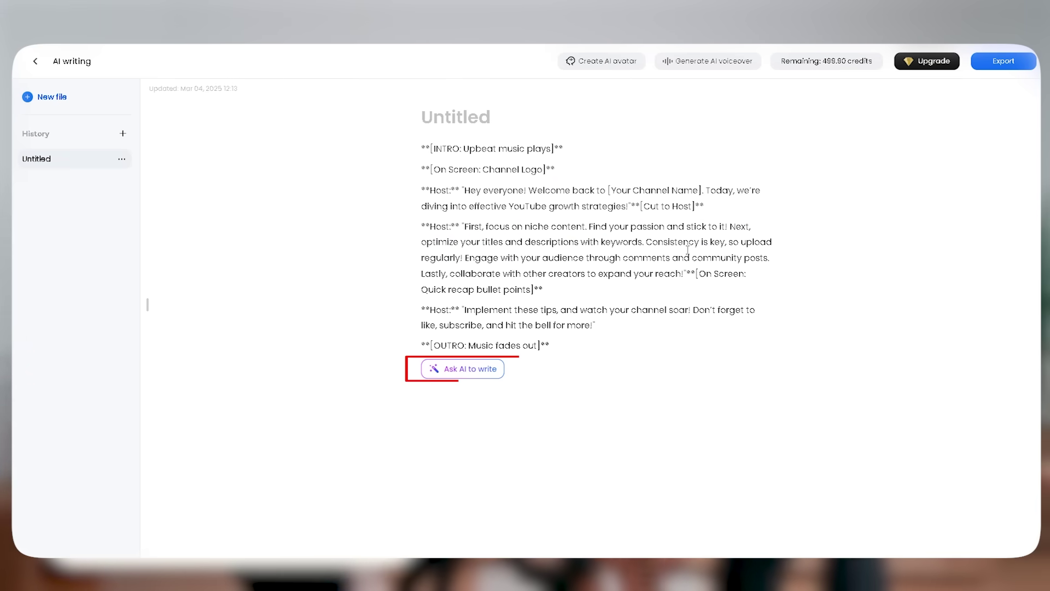
click(470, 369)
scroll(470, 492, down, 2)
mouse_move(470, 525)
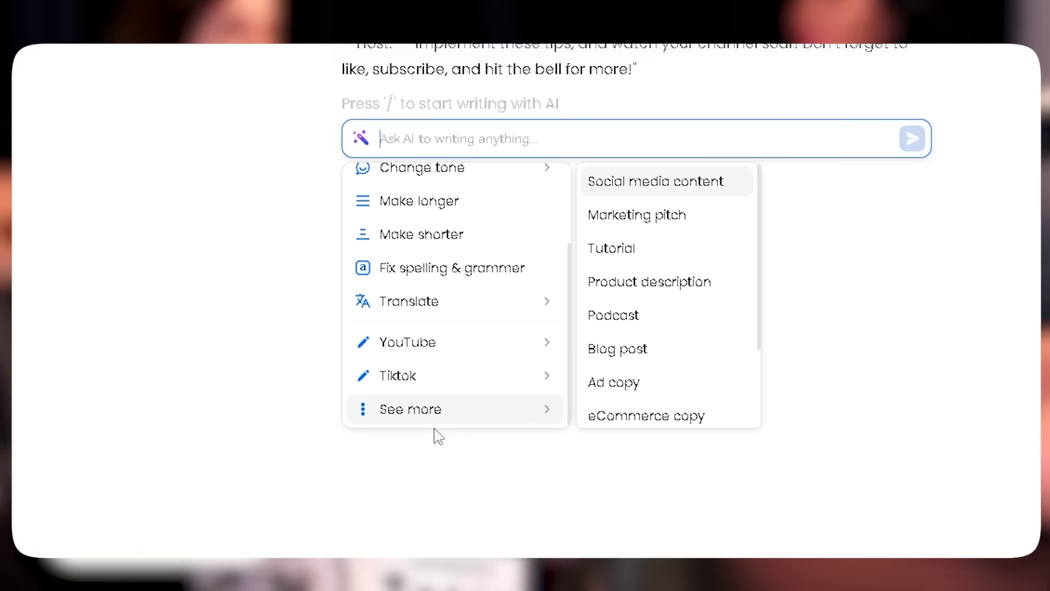
mouse_move(501, 344)
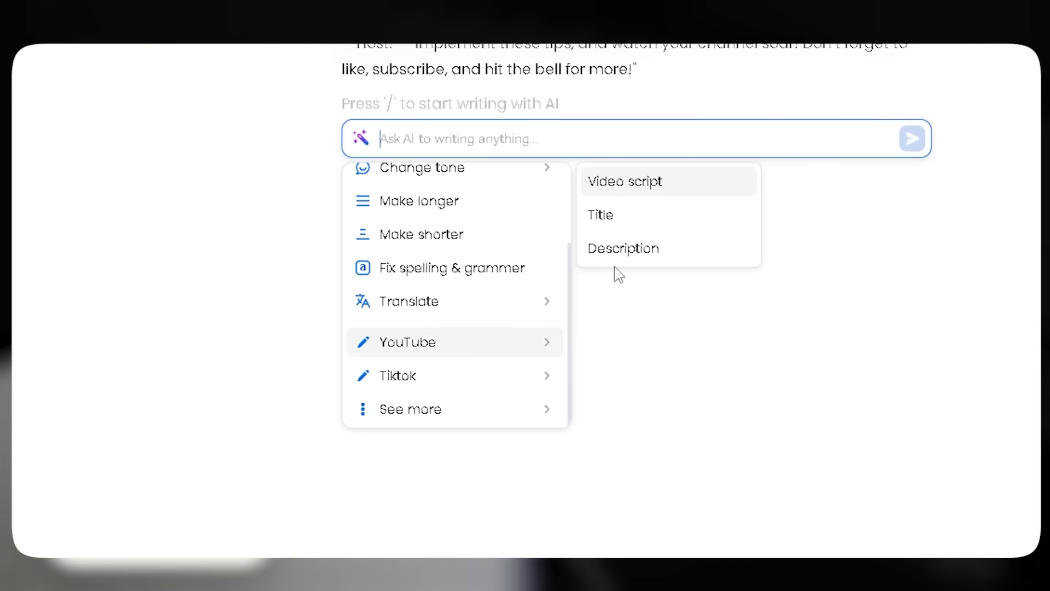
click(622, 183)
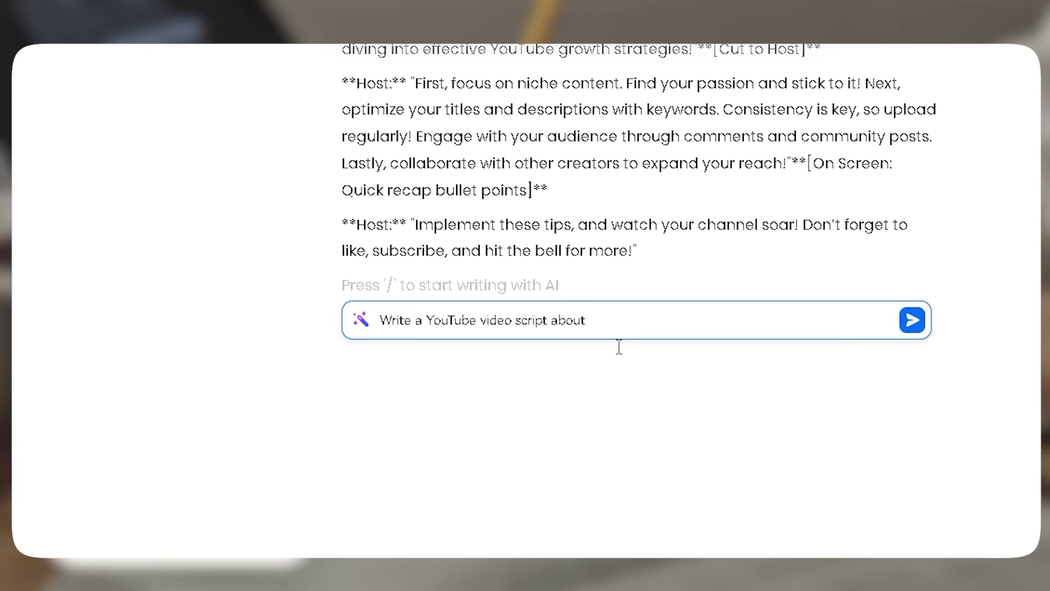
text(Major factors f)
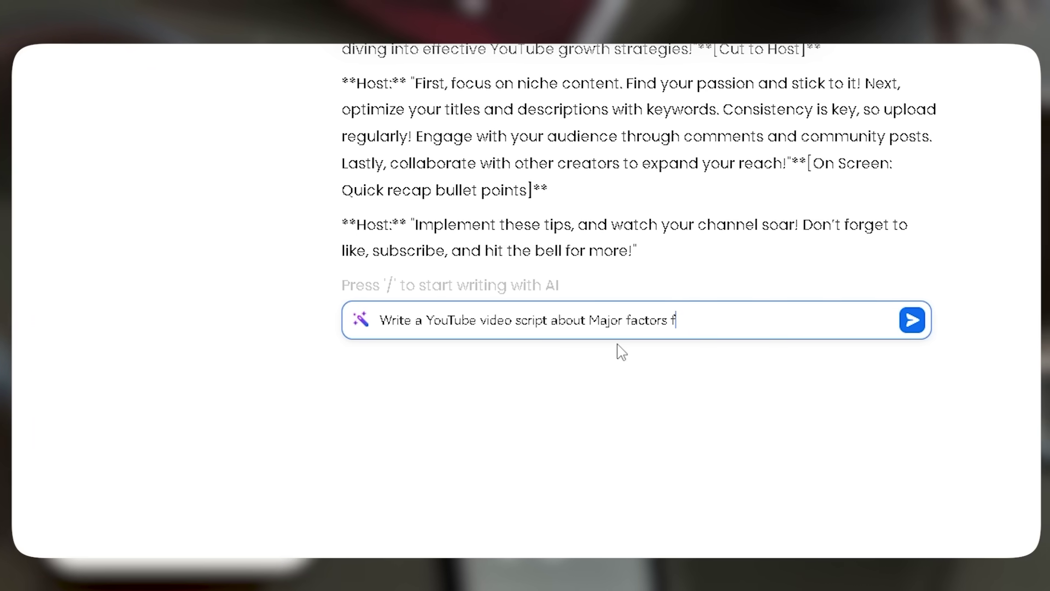
text(or a video to go viral)
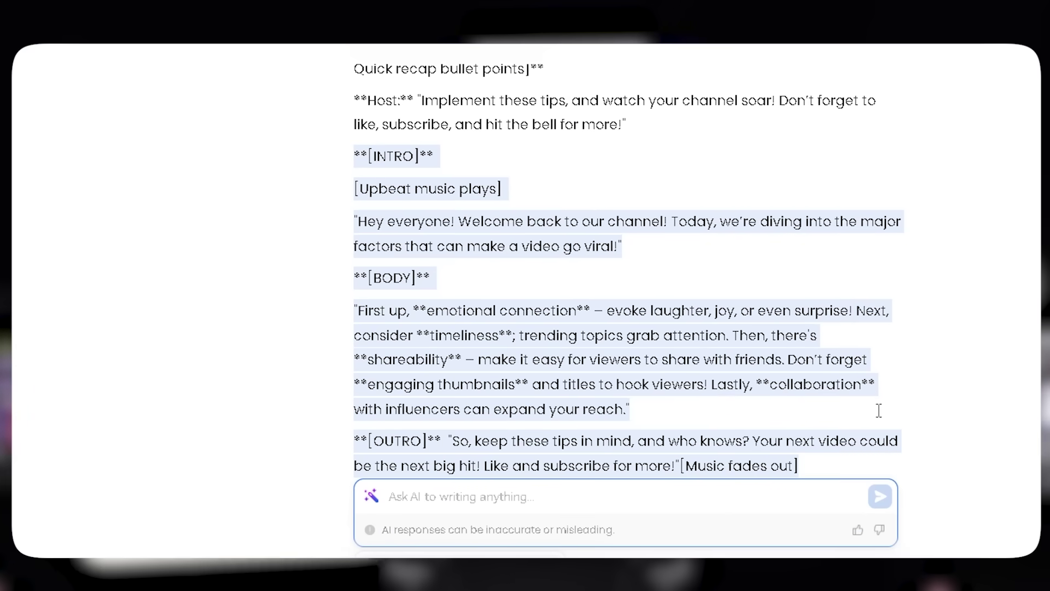
click(902, 323)
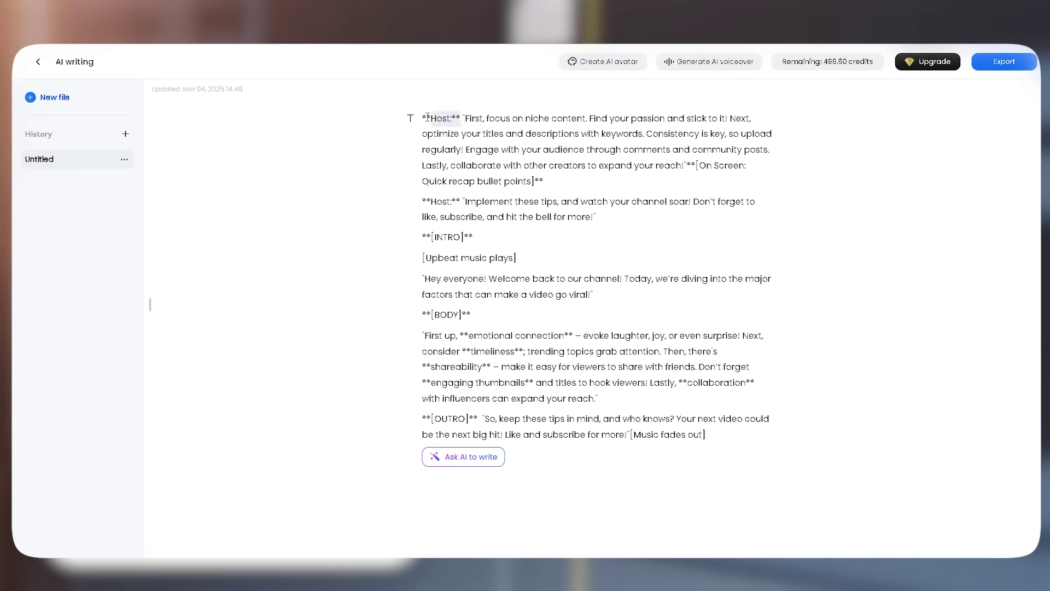
Step: Delete both Host: labels and the [INTRO] and [BODY] markers from the script
drag(354, 66, 414, 66)
key(BackSpace)
drag(422, 202, 461, 201)
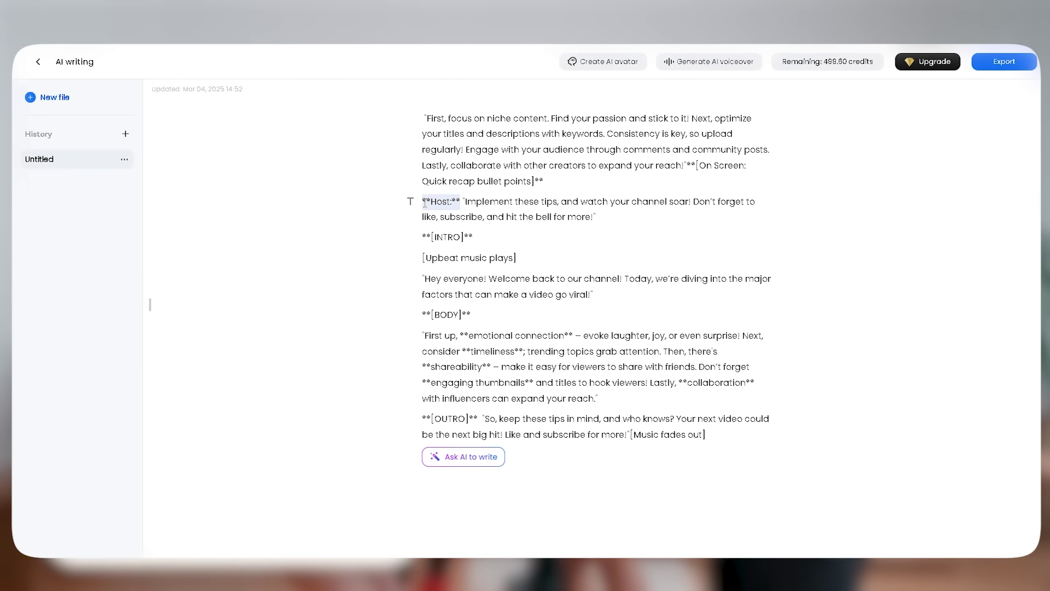
key(BackSpace)
drag(422, 237, 472, 237)
key(BackSpace)
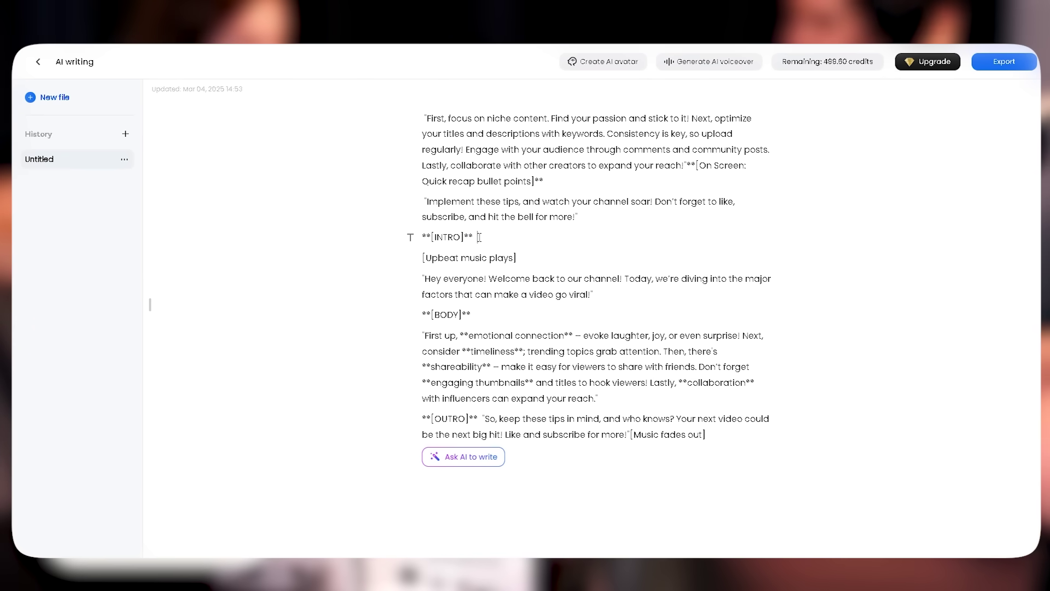
drag(475, 316, 423, 315)
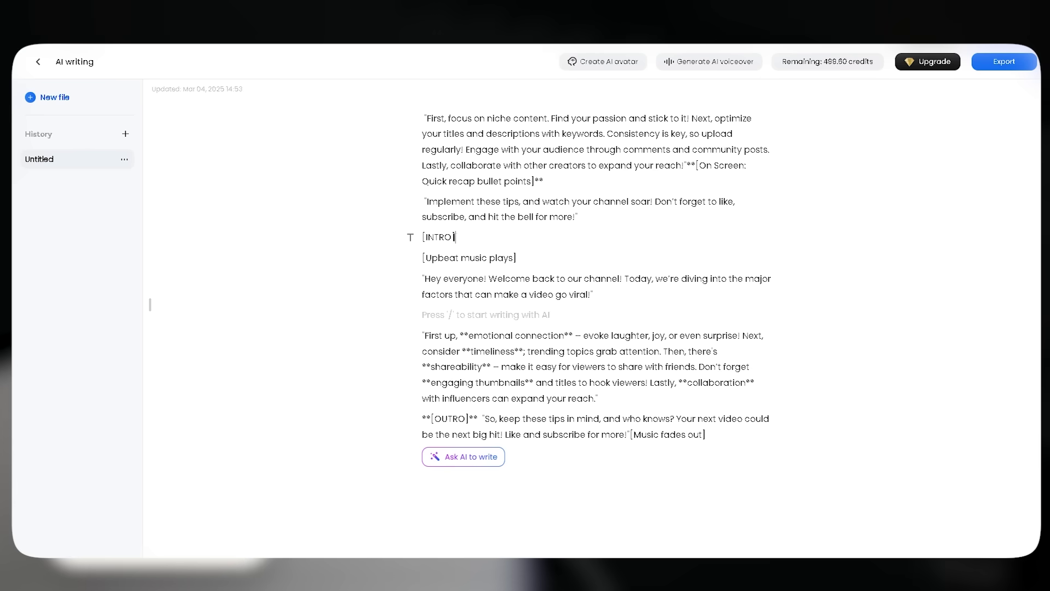
key(BackSpace)
scroll(467, 330, up, 3)
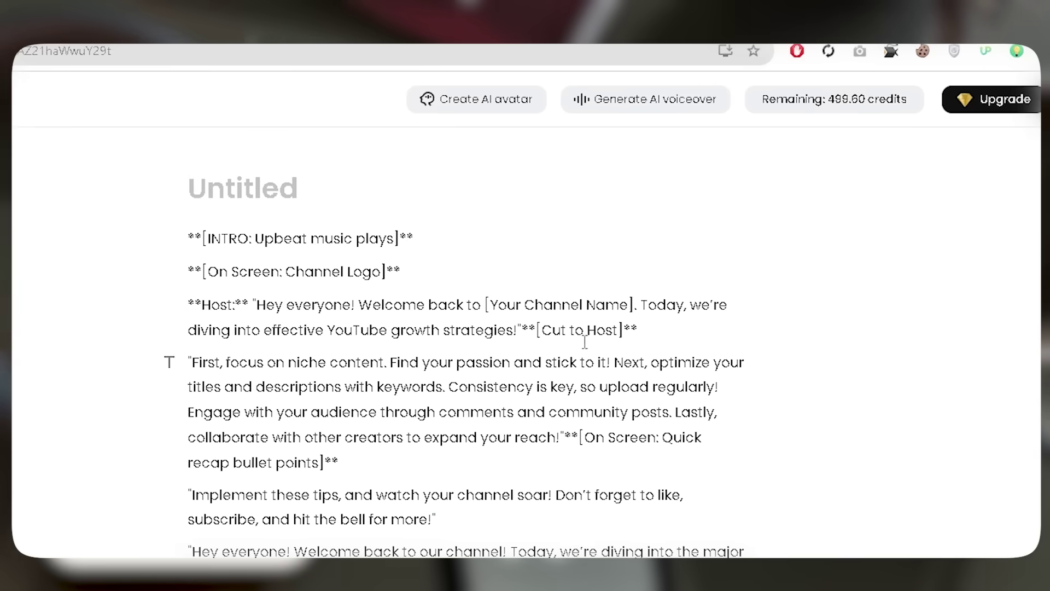
Step: Send the script to the AI voiceover editor and delete its INTRO music and On Screen logo lines
click(624, 107)
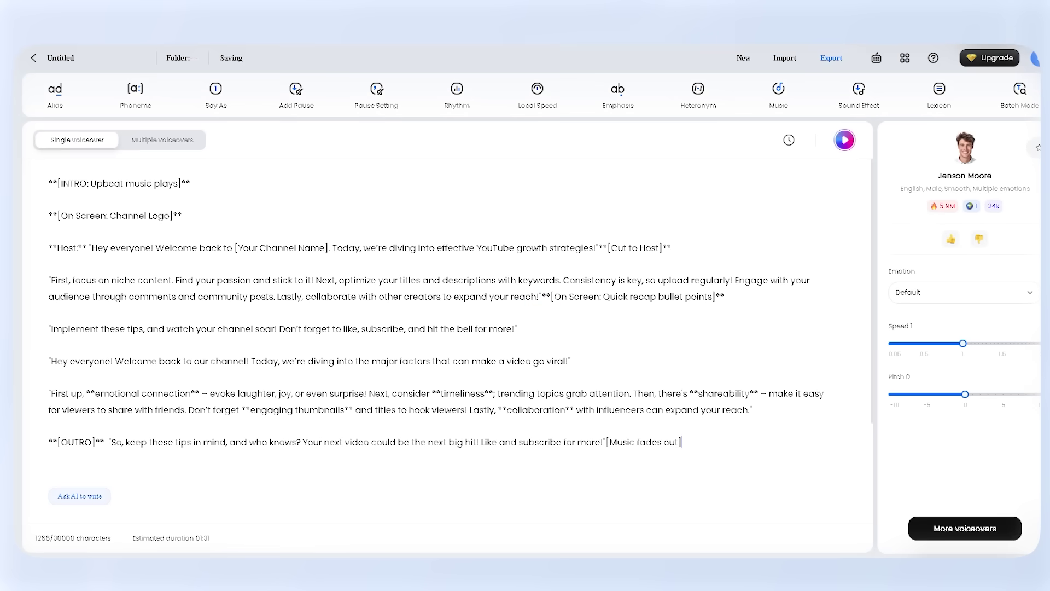
key(BackSpace)
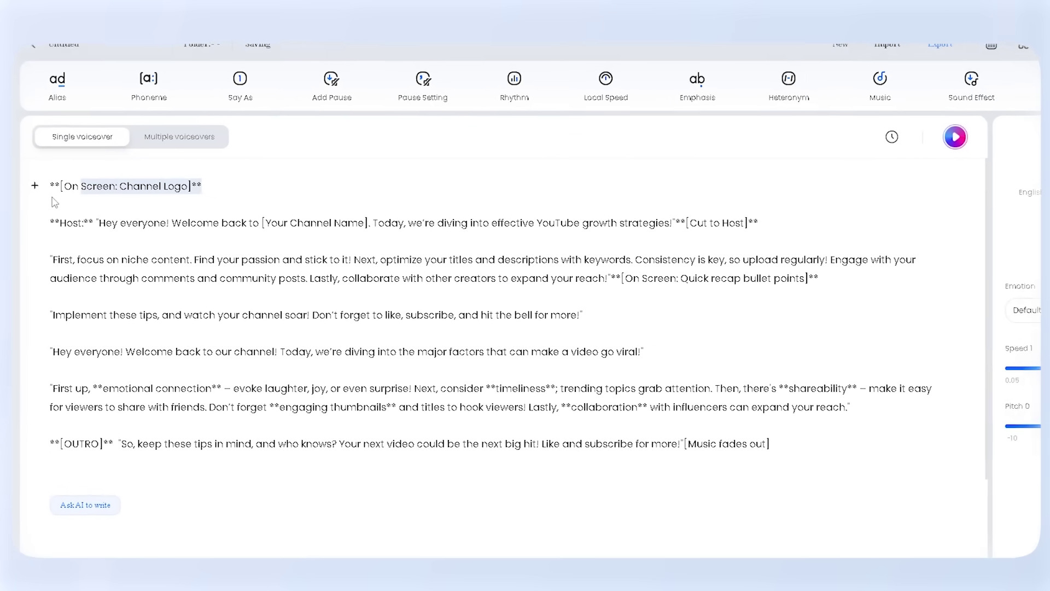
key(BackSpace)
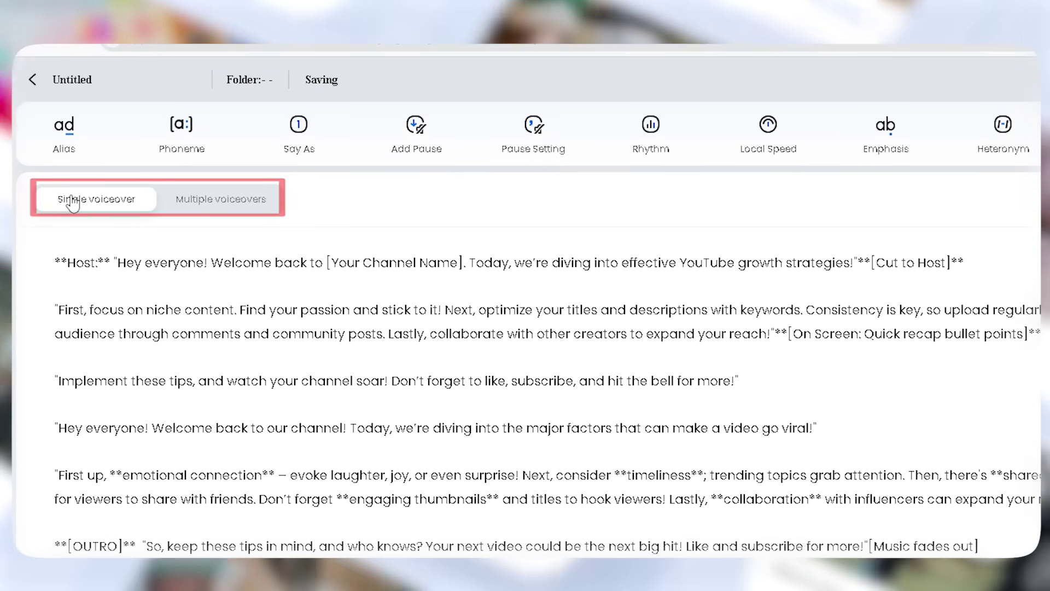
Step: Switch to multiple voiceovers, then back to a single voice, and open the full voice library
click(217, 197)
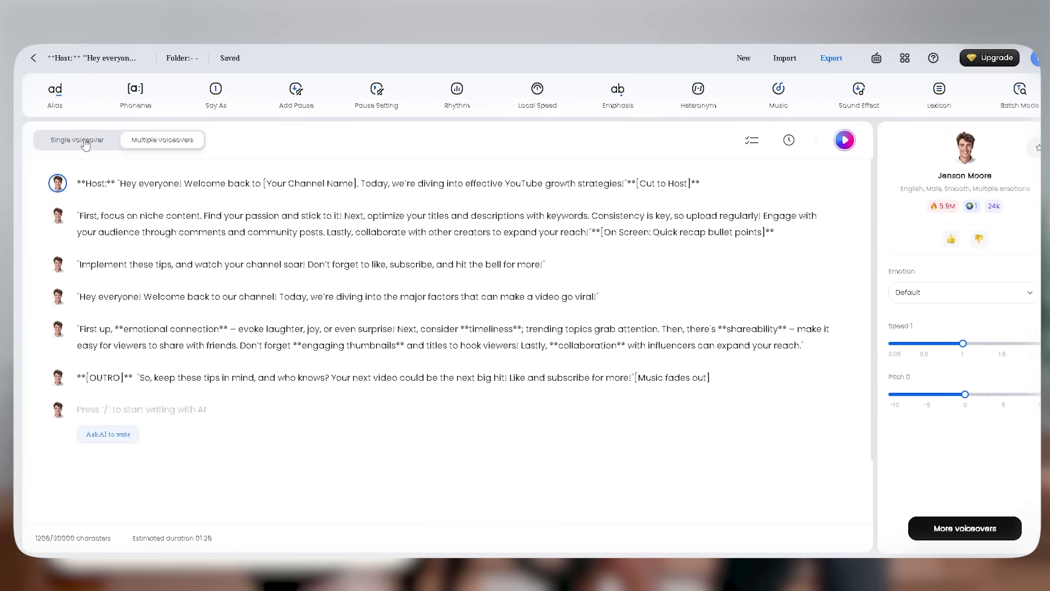
click(84, 141)
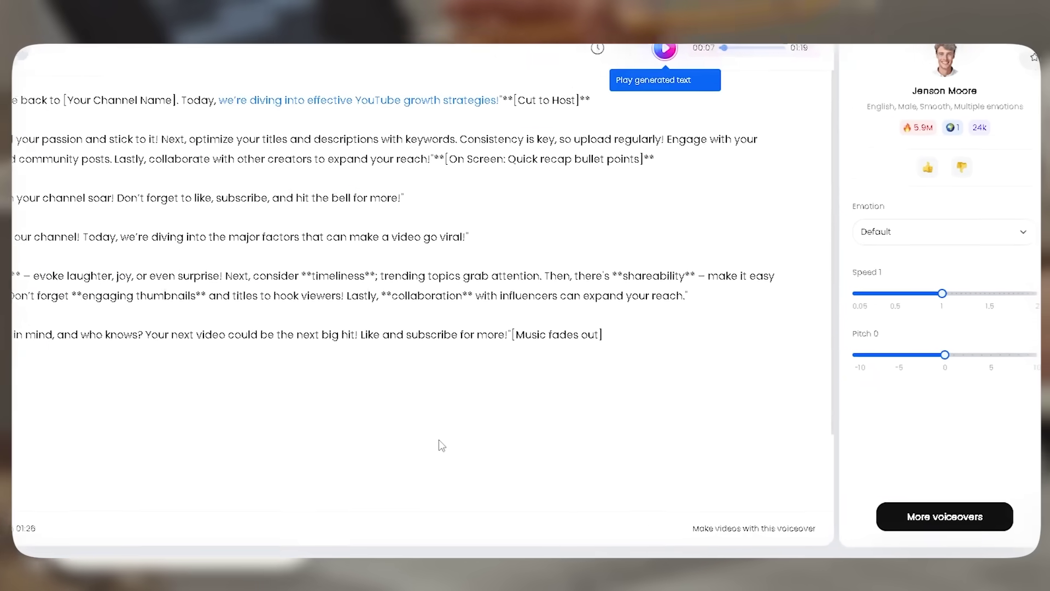
click(960, 530)
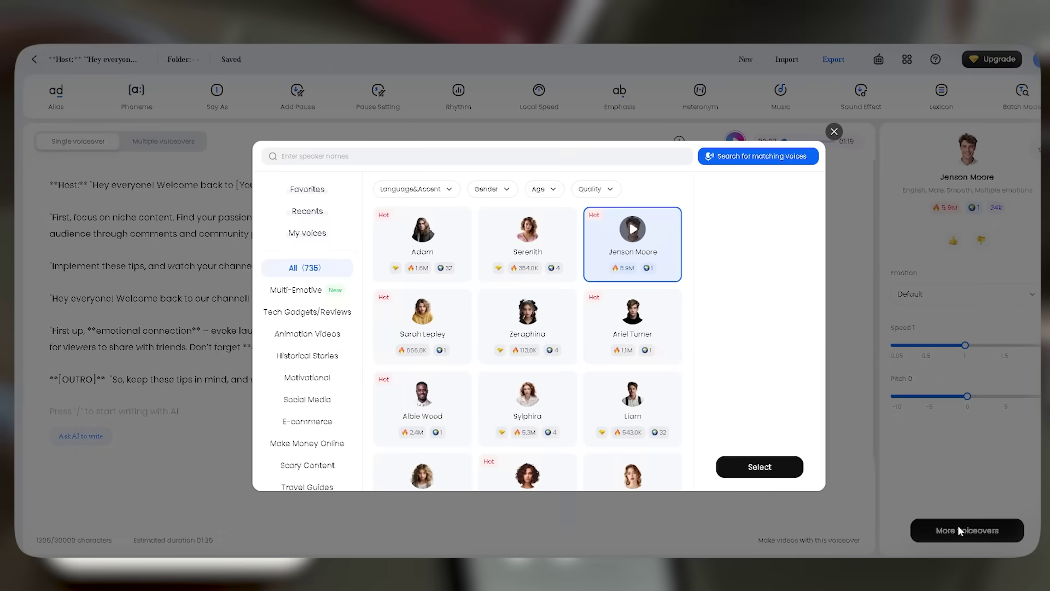
Step: Filter the voice library to English with all accents and only Multi-Emotive voices
click(417, 189)
scroll(449, 285, down, 5)
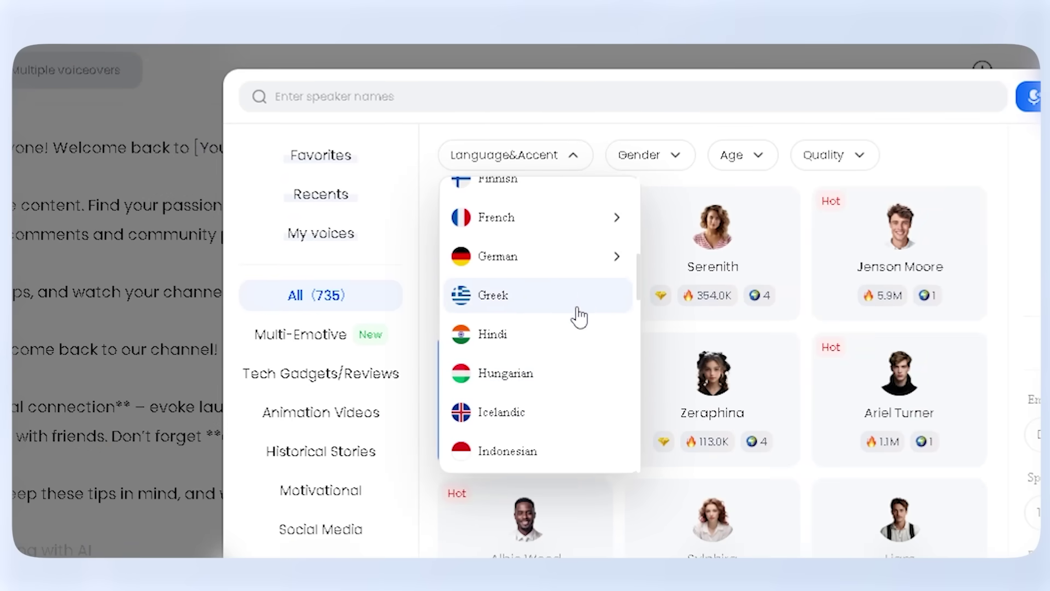
scroll(579, 316, down, 10)
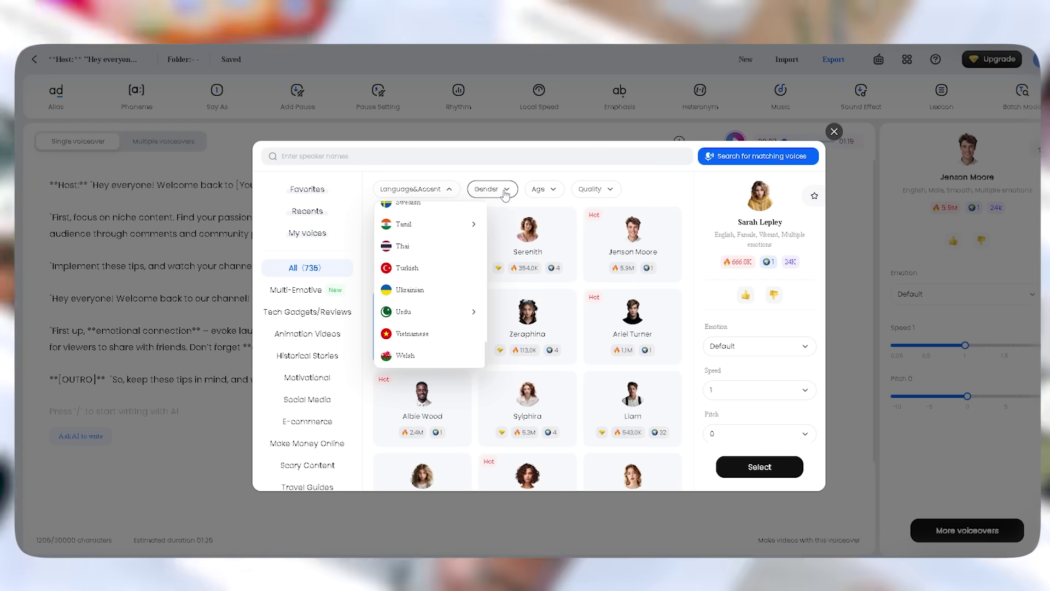
click(645, 155)
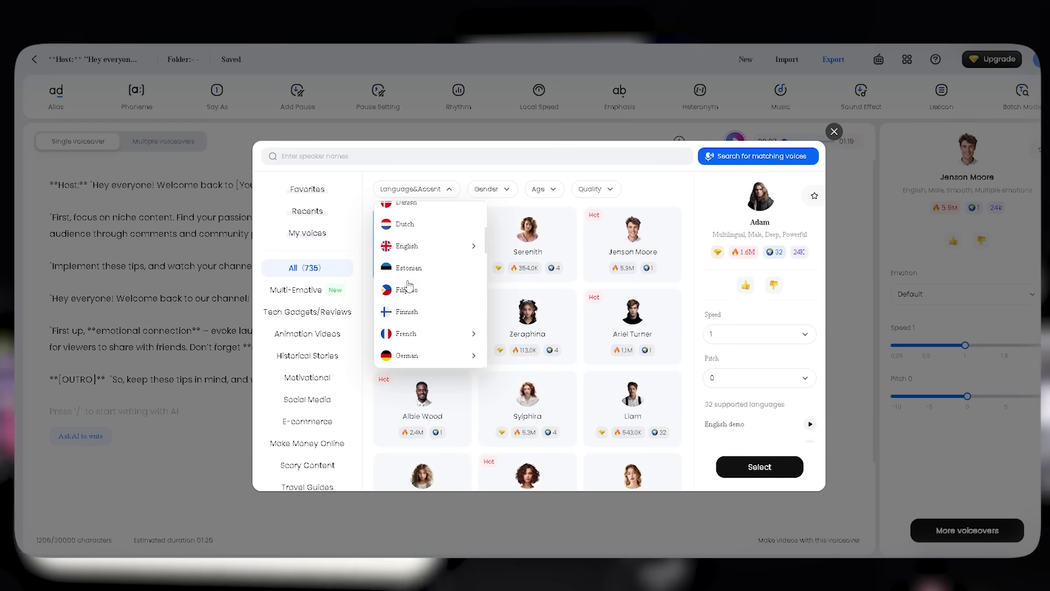
scroll(426, 306, down, 3)
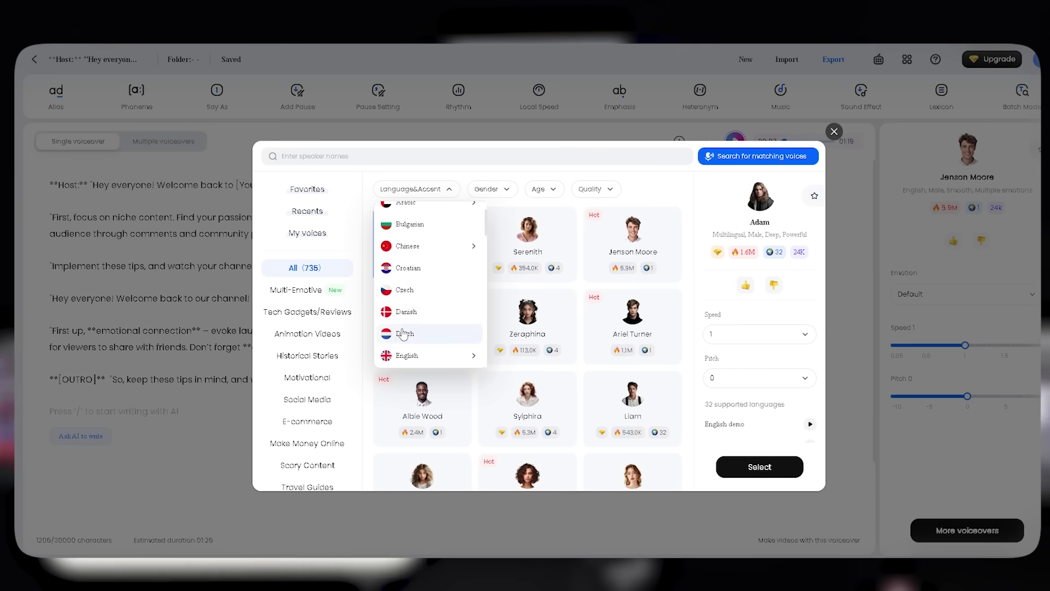
click(410, 354)
click(509, 209)
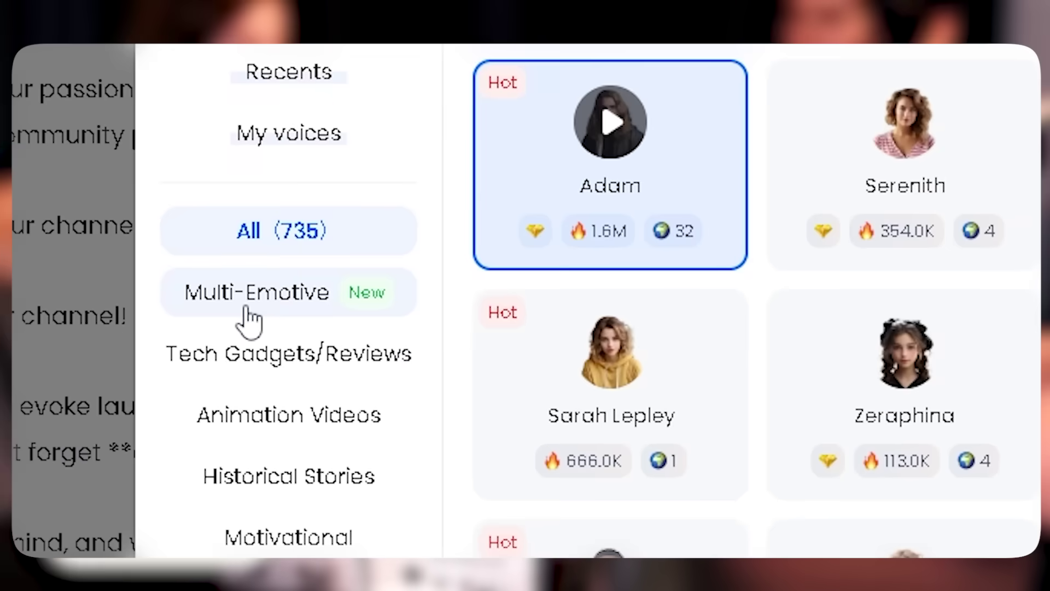
click(300, 290)
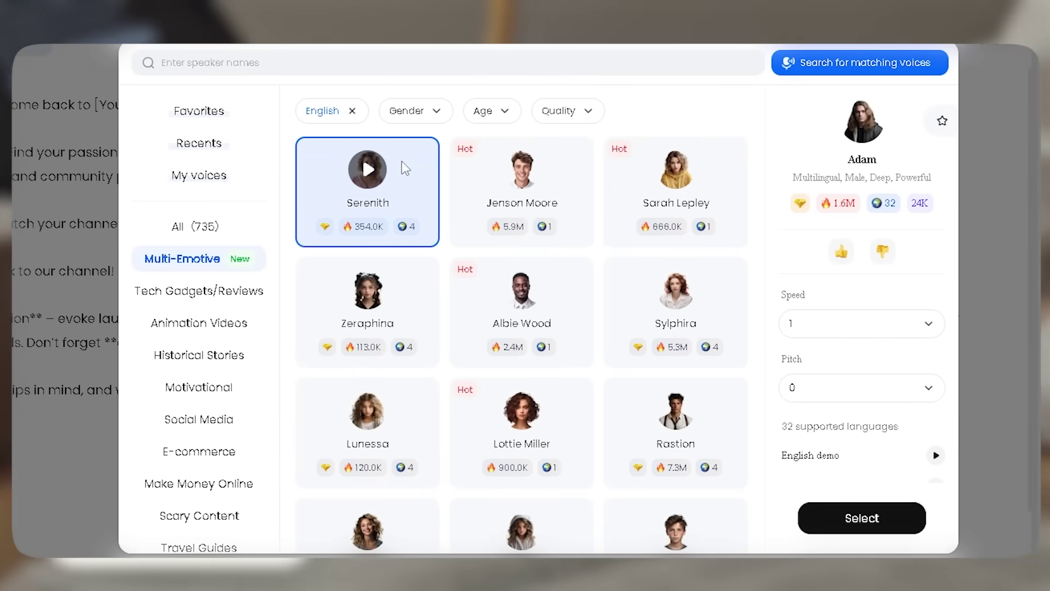
Step: Select the Serenith voice and try its Sad emotion
click(404, 168)
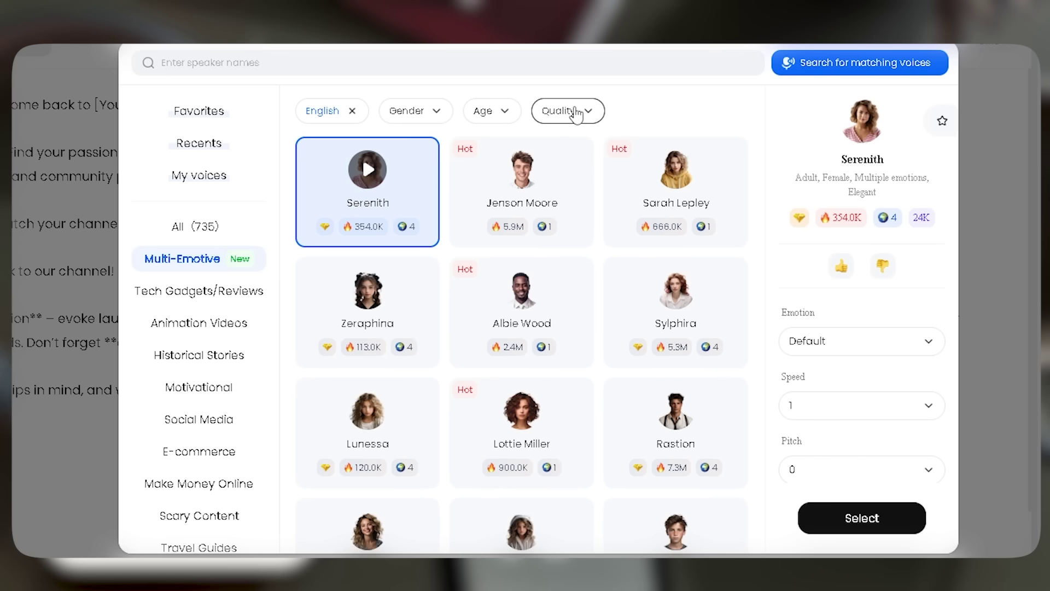
click(862, 344)
scroll(825, 405, down, 2)
scroll(820, 438, up, 2)
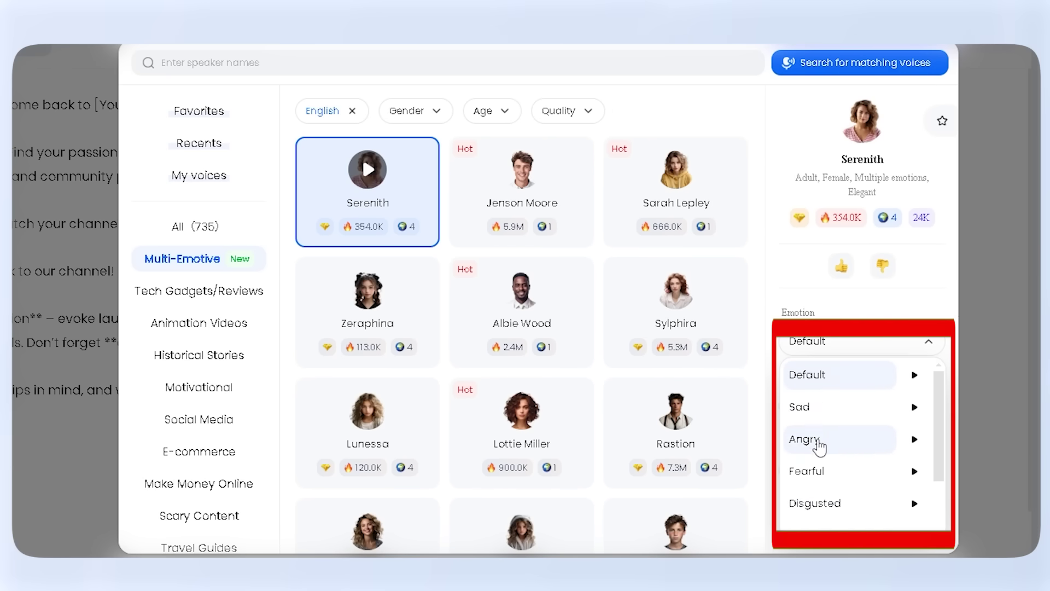
scroll(816, 509, down, 2)
scroll(816, 500, up, 2)
click(818, 409)
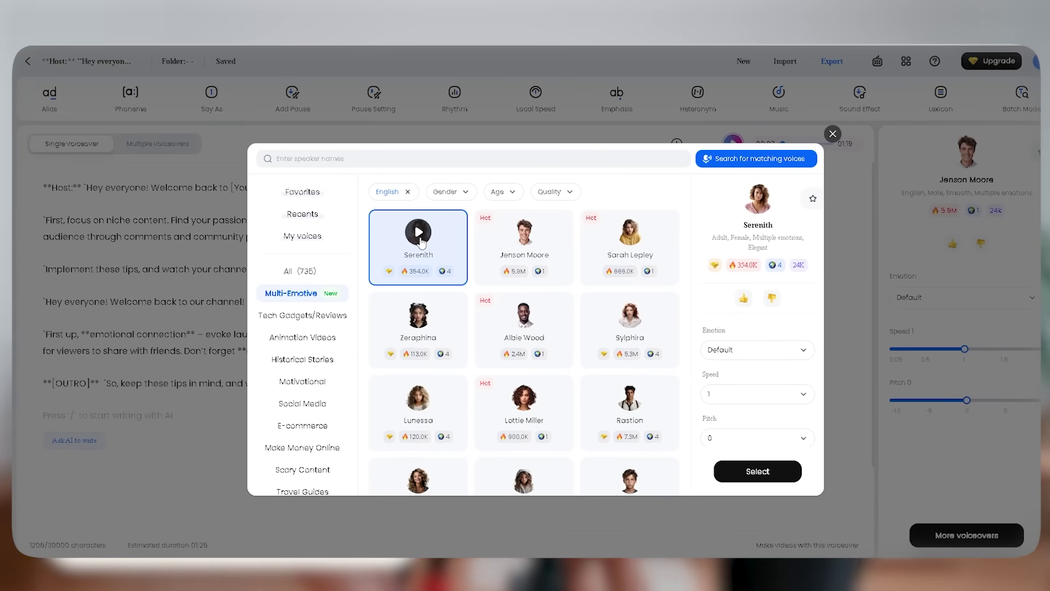
Step: Try Zeraphina's Happy emotion, set speed 1.1 and pitch -1, apply, then preview Sylphira and Lunessa
click(437, 330)
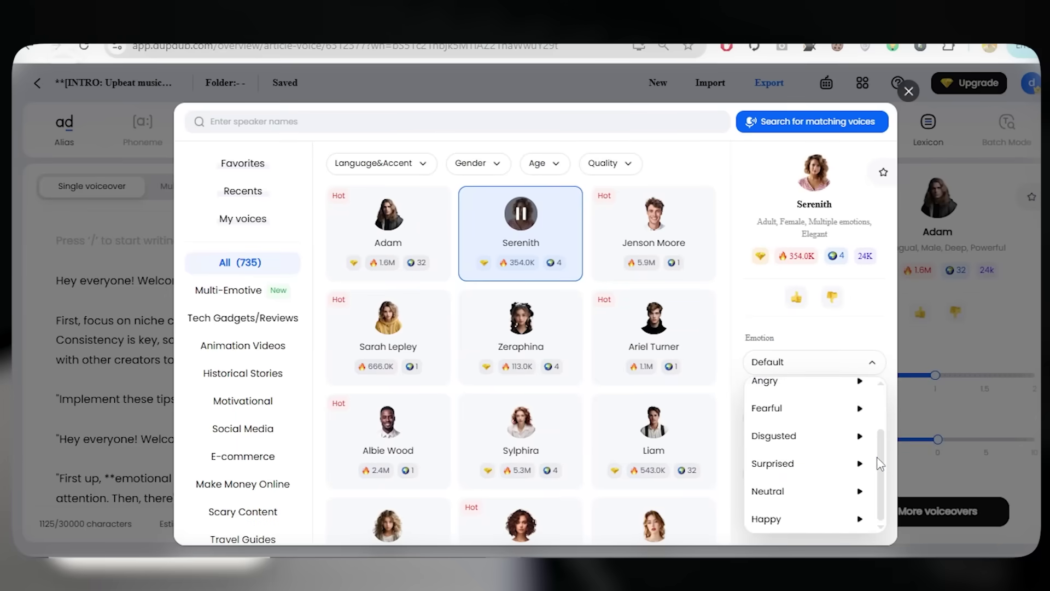
click(863, 520)
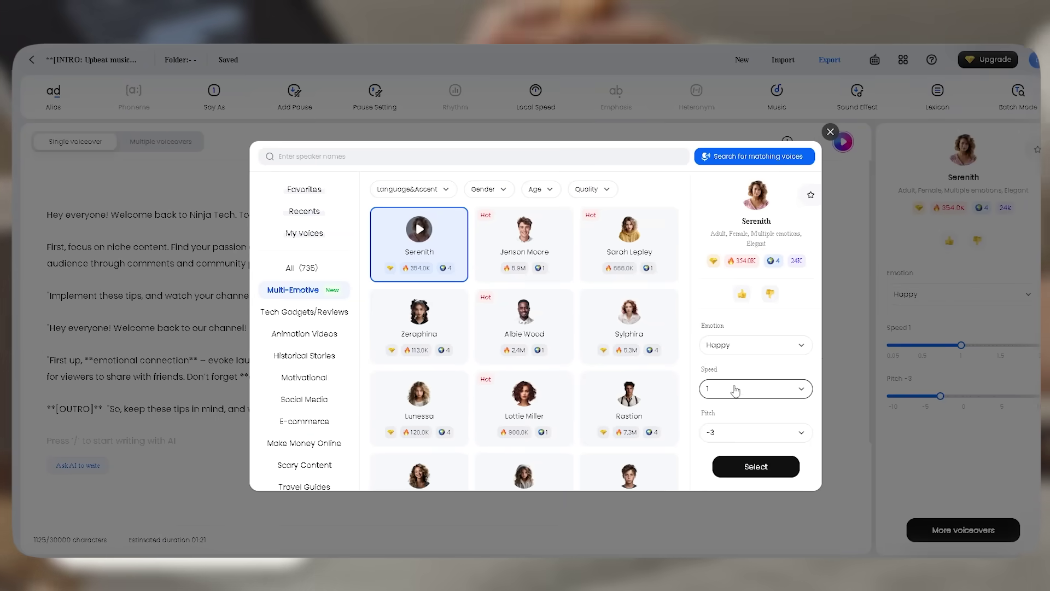
click(739, 434)
click(739, 434)
click(731, 389)
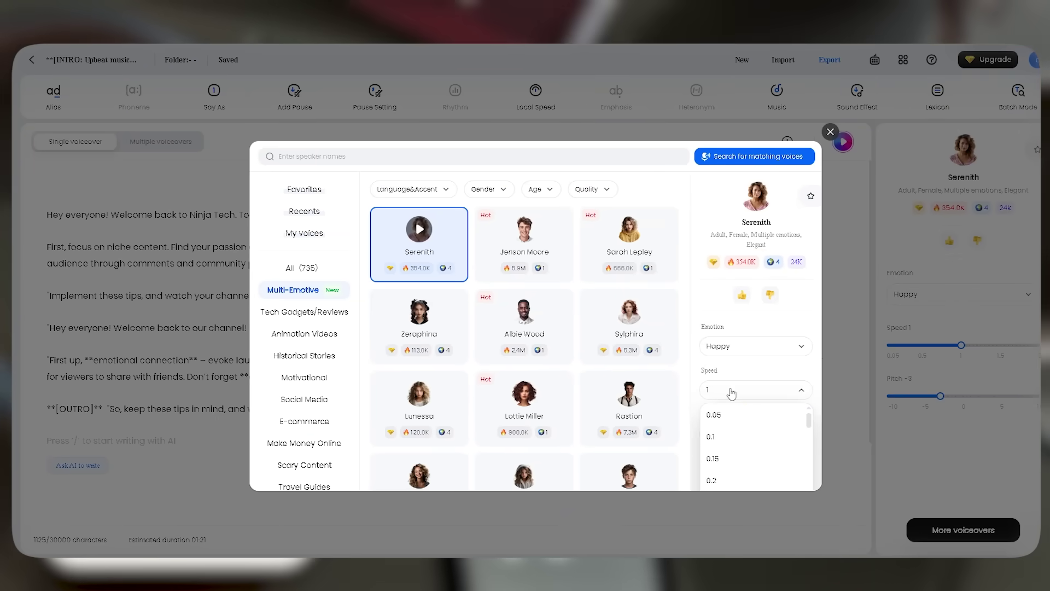
scroll(724, 444, down, 5)
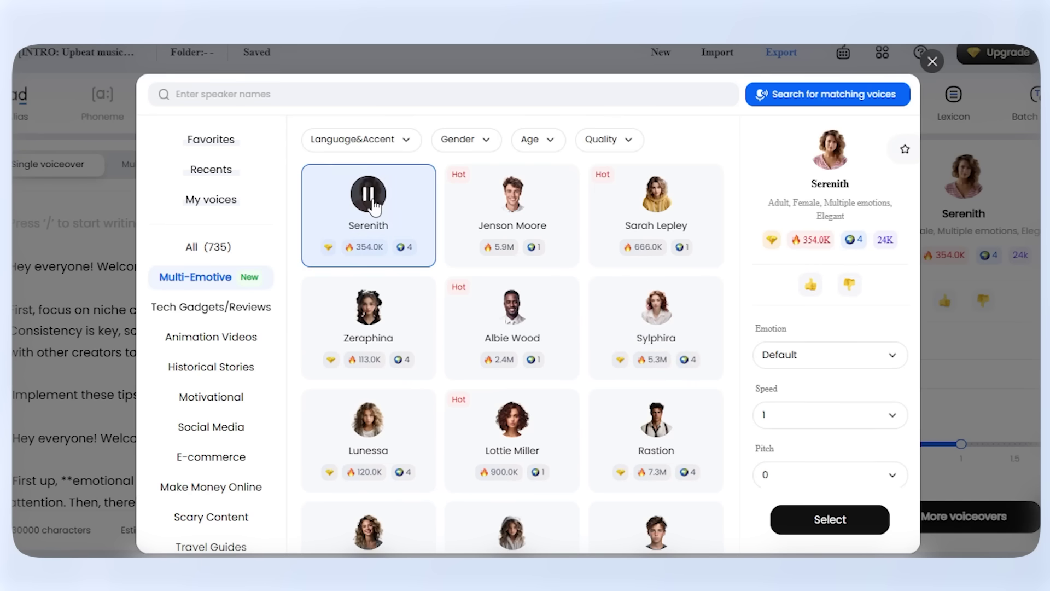
click(432, 325)
click(656, 306)
click(369, 420)
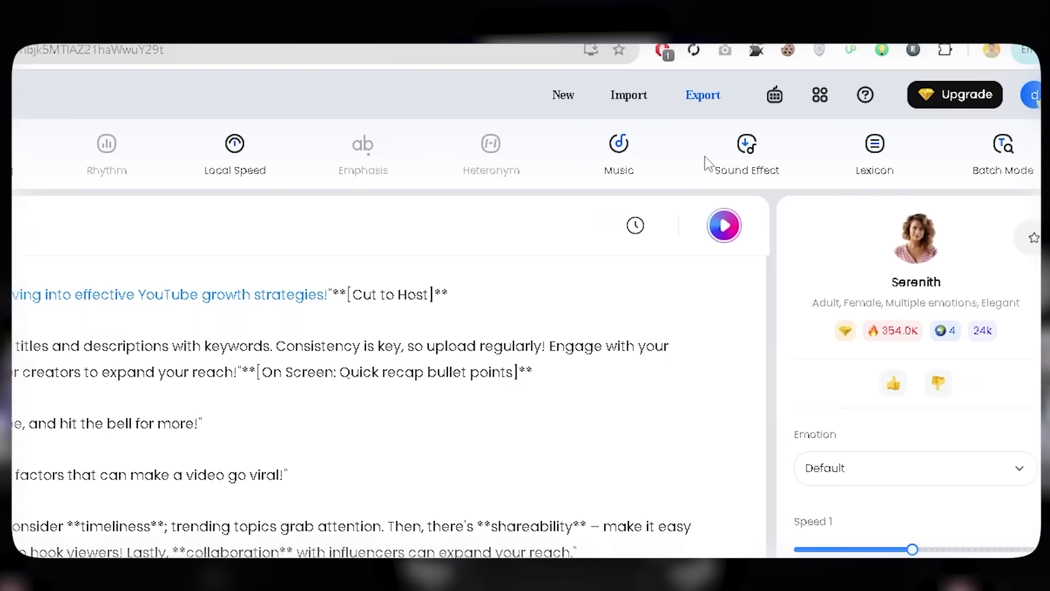
Step: Generate and play the whole script's voiceover, then export it as MP3 audio
click(772, 121)
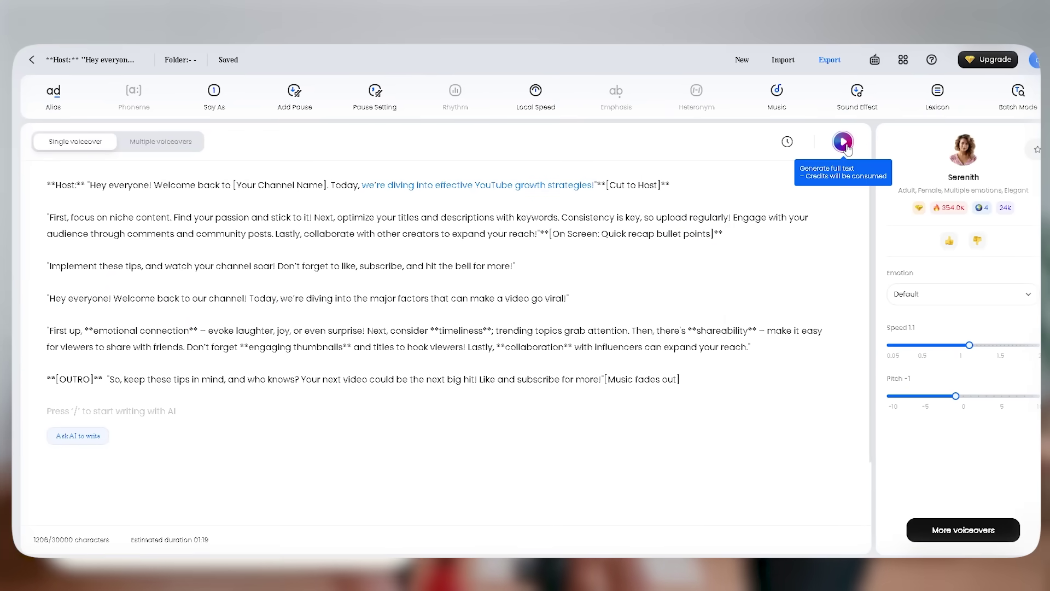
click(839, 141)
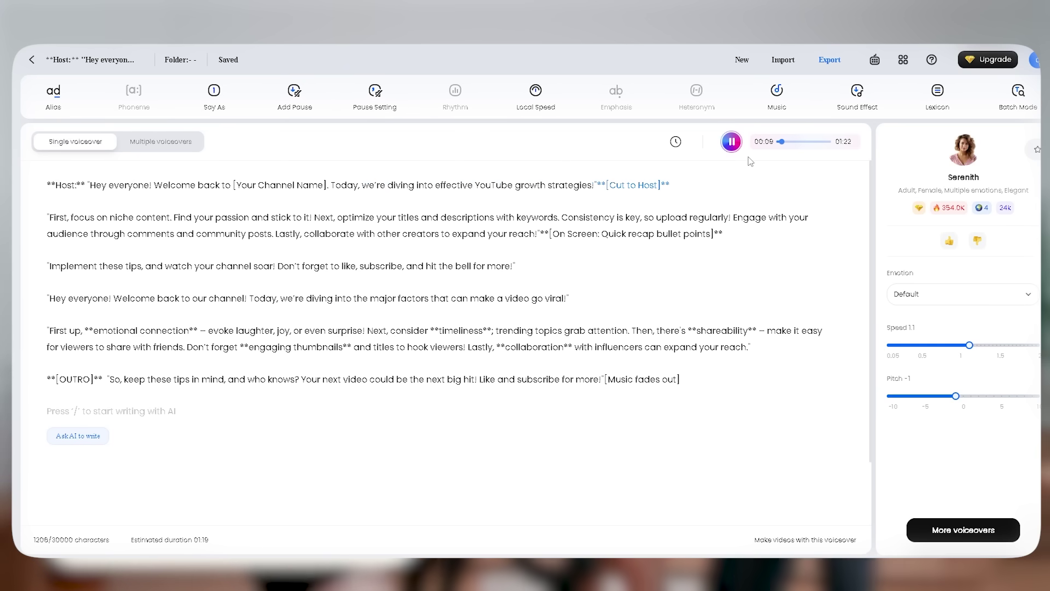
click(829, 59)
click(815, 195)
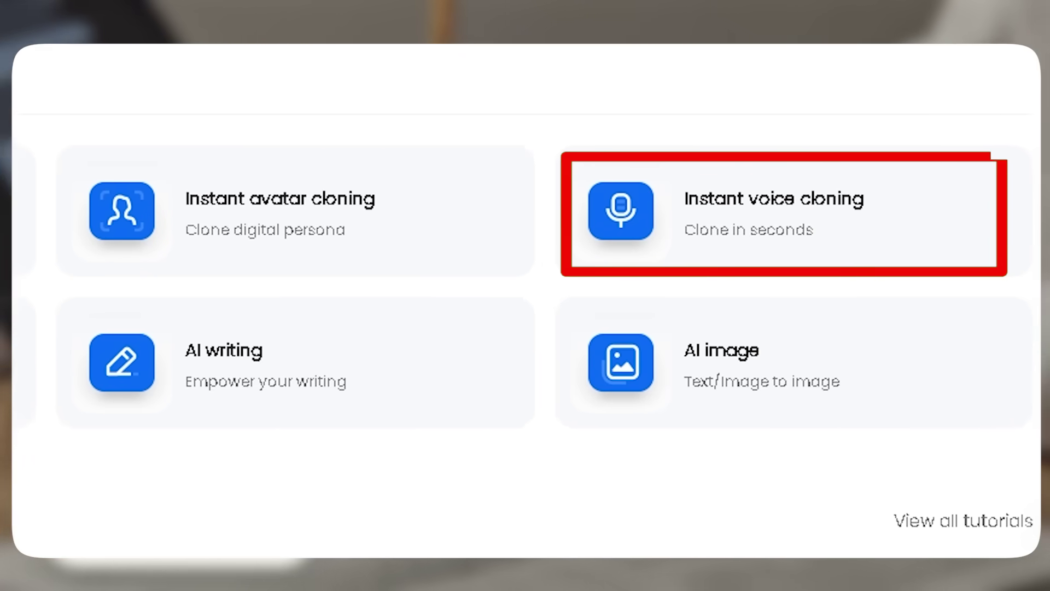
Step: Open Instant voice cloning, filter to My voices, start adding a voice, and cancel the sample upload
click(790, 227)
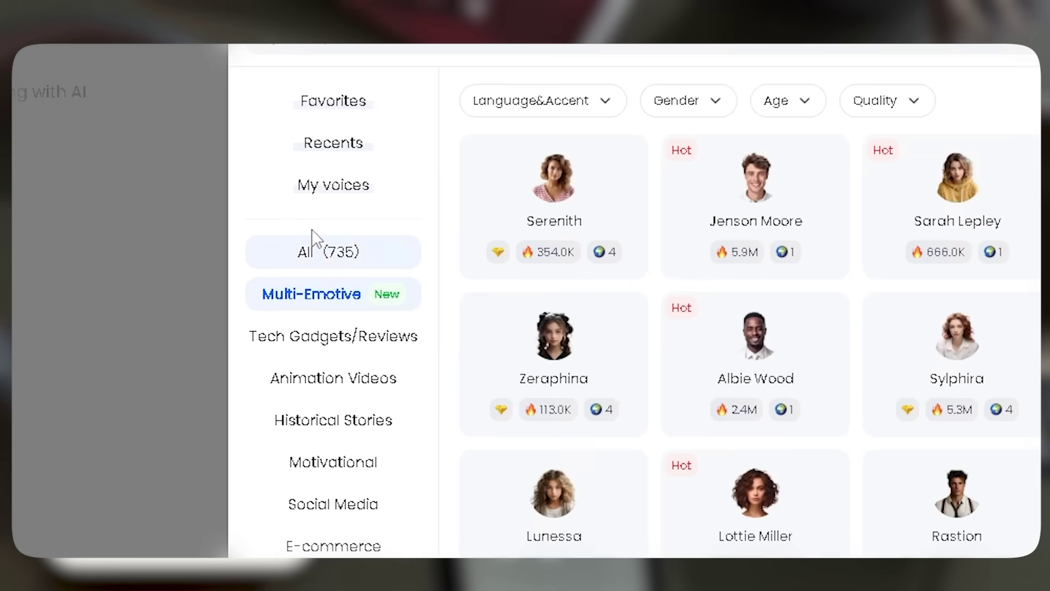
click(302, 187)
click(544, 159)
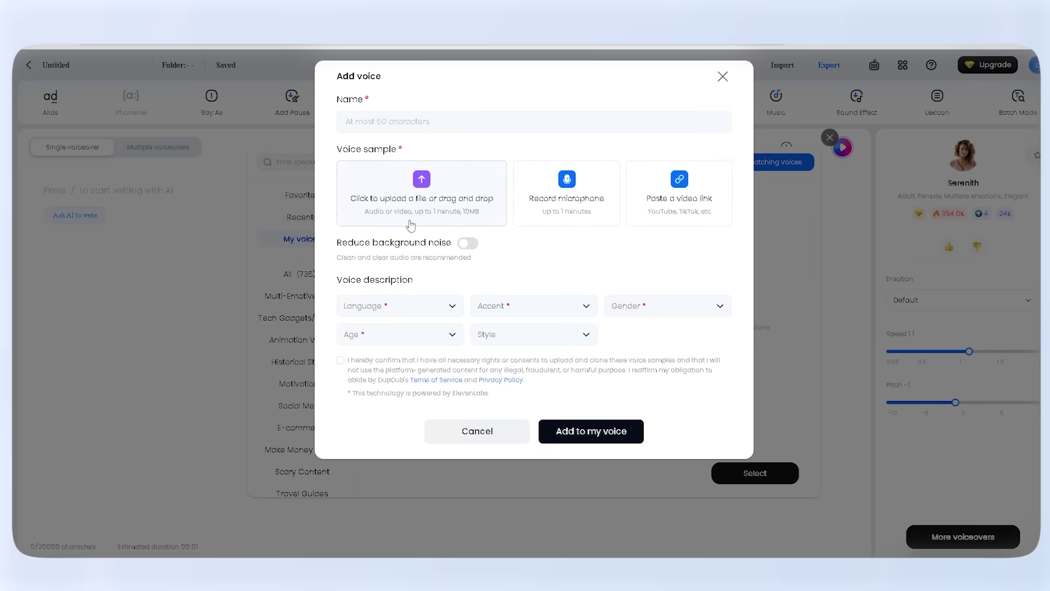
click(587, 49)
key(Escape)
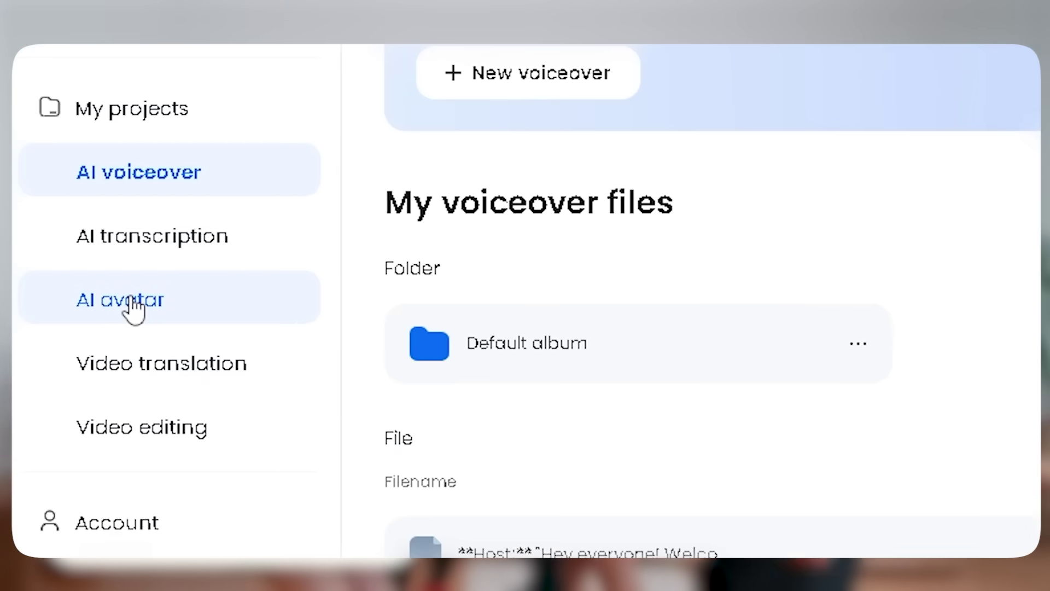
Step: Create a new photo avatar from an uploaded face photo, voiced by INTRO VOICE.mp3, and generate it
click(131, 302)
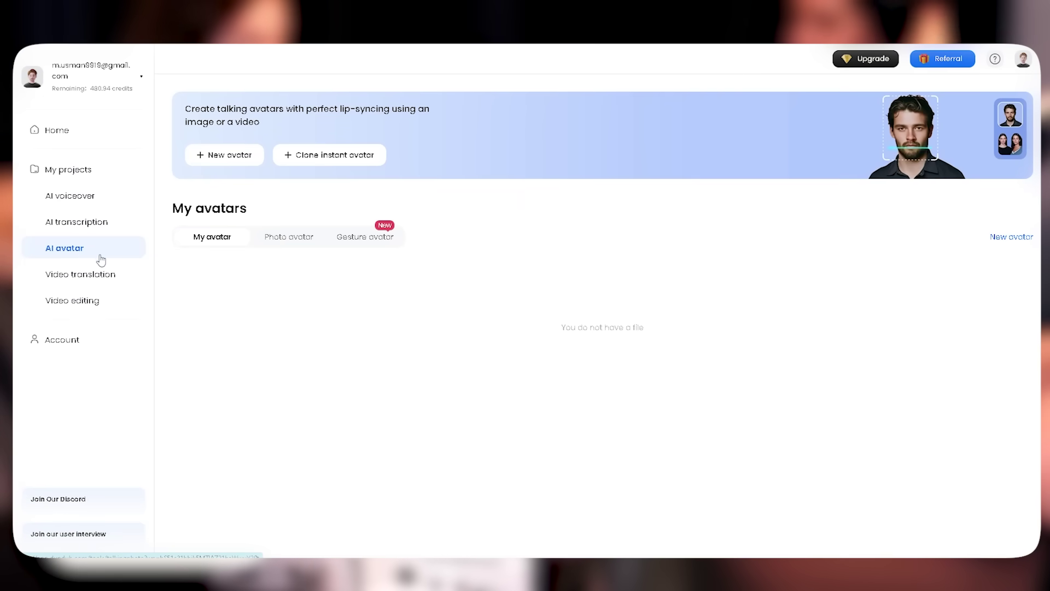
click(930, 143)
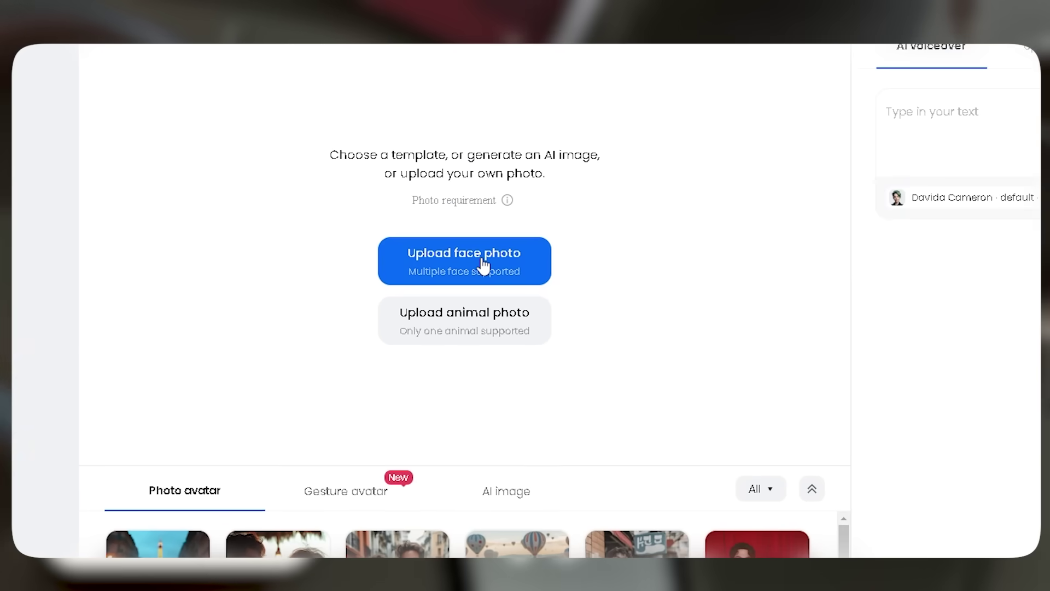
click(481, 87)
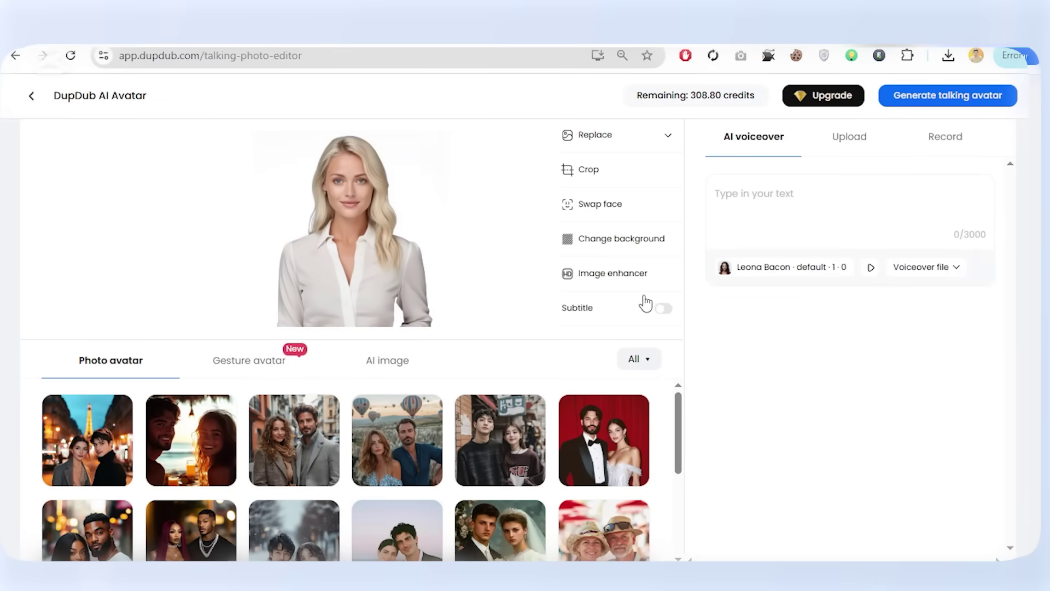
click(861, 139)
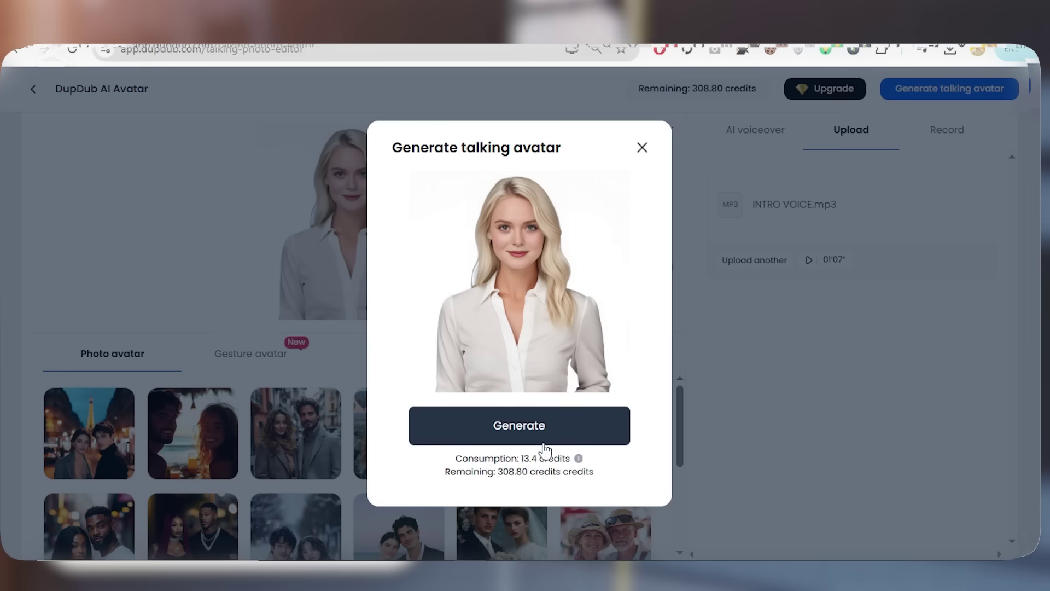
click(530, 429)
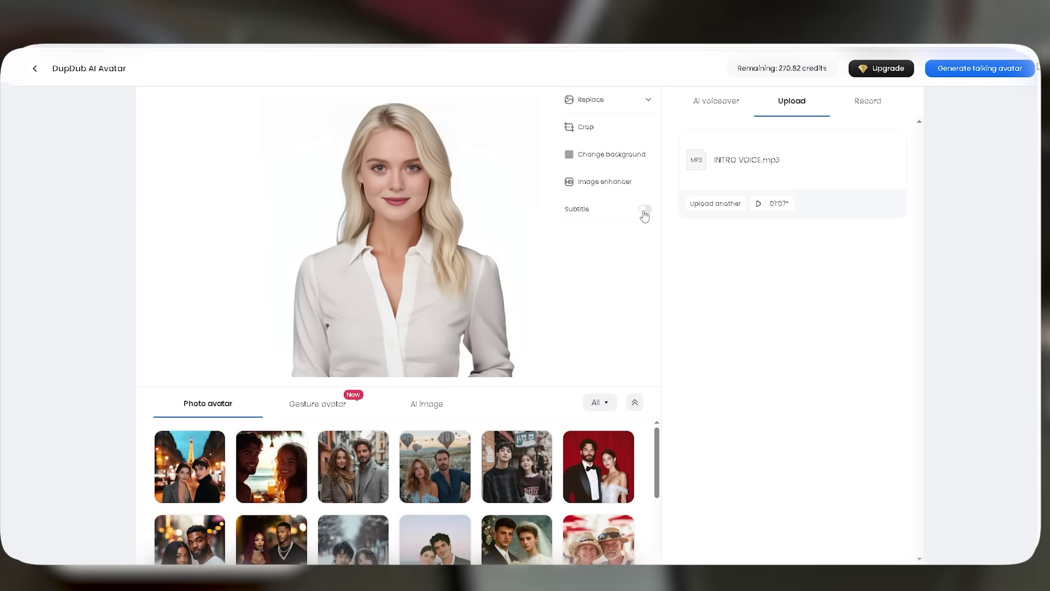
Step: Download the finished 1:07 talking avatar video
click(644, 210)
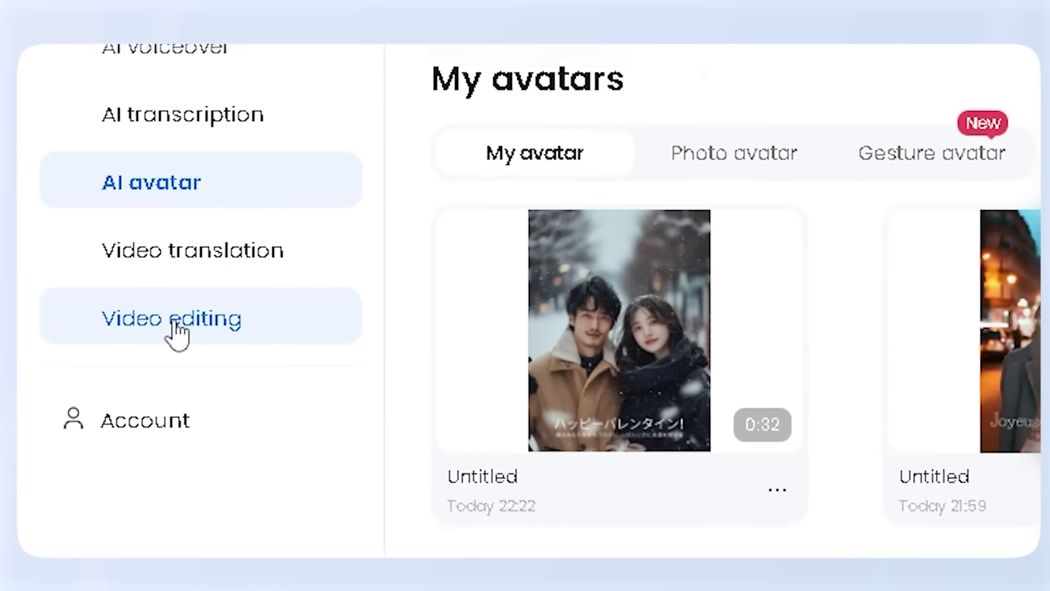
Step: Leave My avatars for the Video editing section in the left sidebar
click(72, 302)
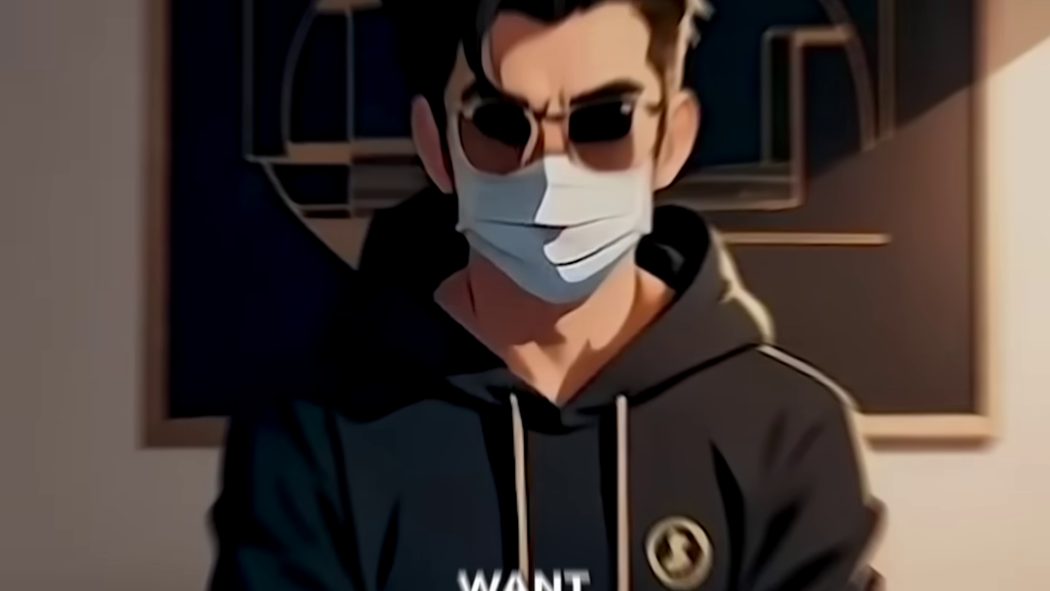